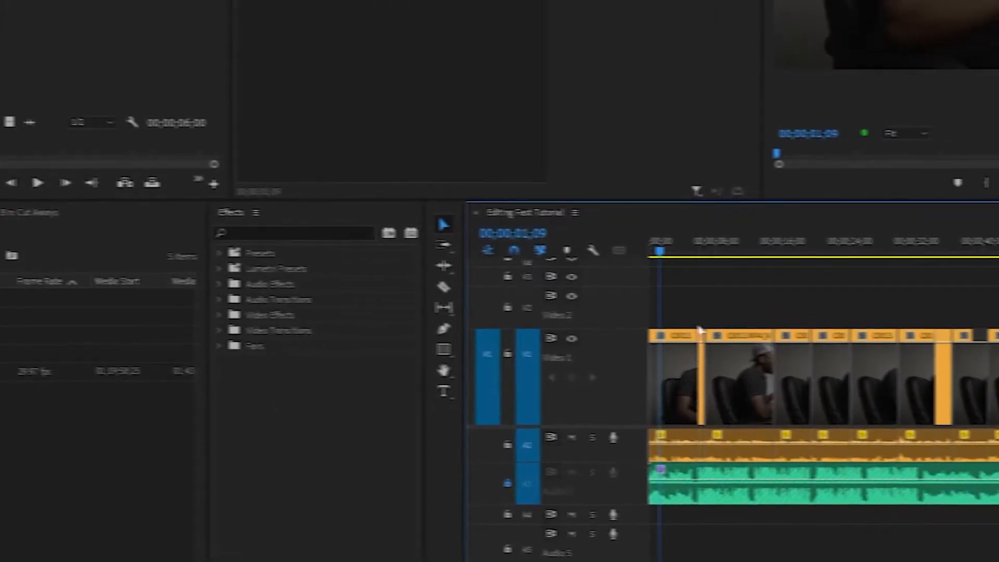
Delete the C0013.MP4 source clip and its sequence references from the project, and undo the deletion.
{"action": "left_click_drag", "start_coordinate": [404, 248], "coordinate": [447, 247]}
{"action": "left_click_drag", "start_coordinate": [333, 244], "coordinate": [547, 248]}
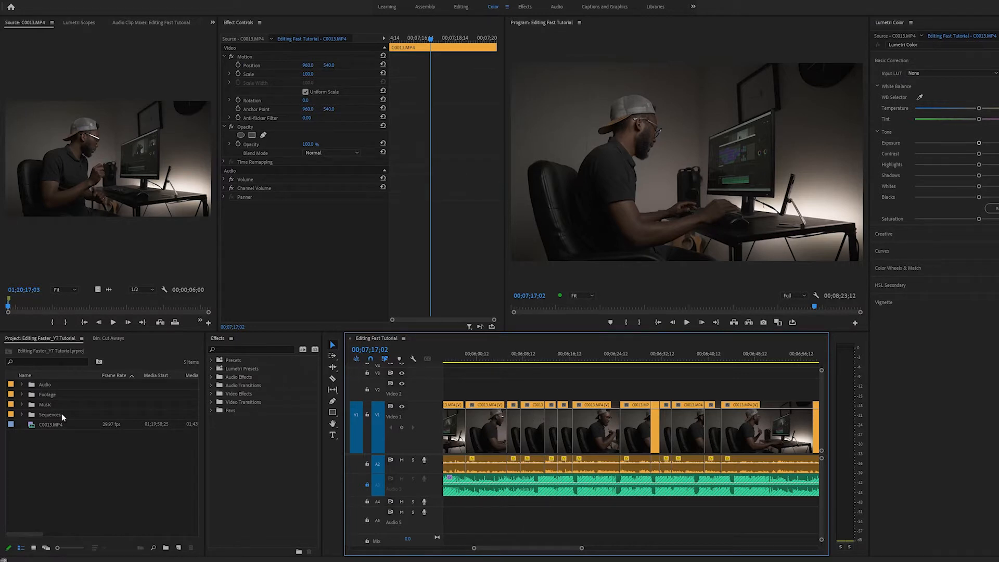
{"action": "left_click", "coordinate": [44, 427]}
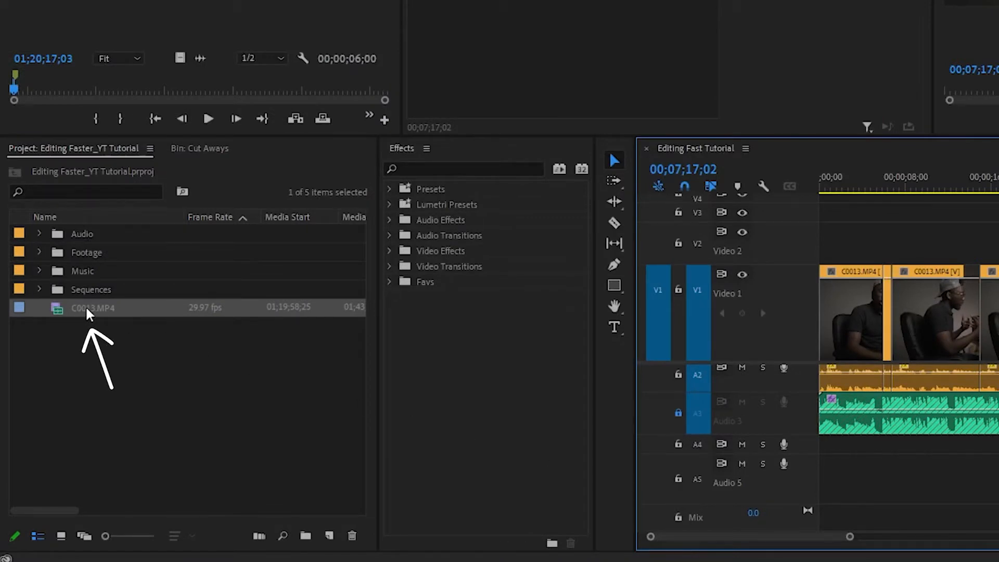
{"action": "left_click", "coordinate": [351, 535]}
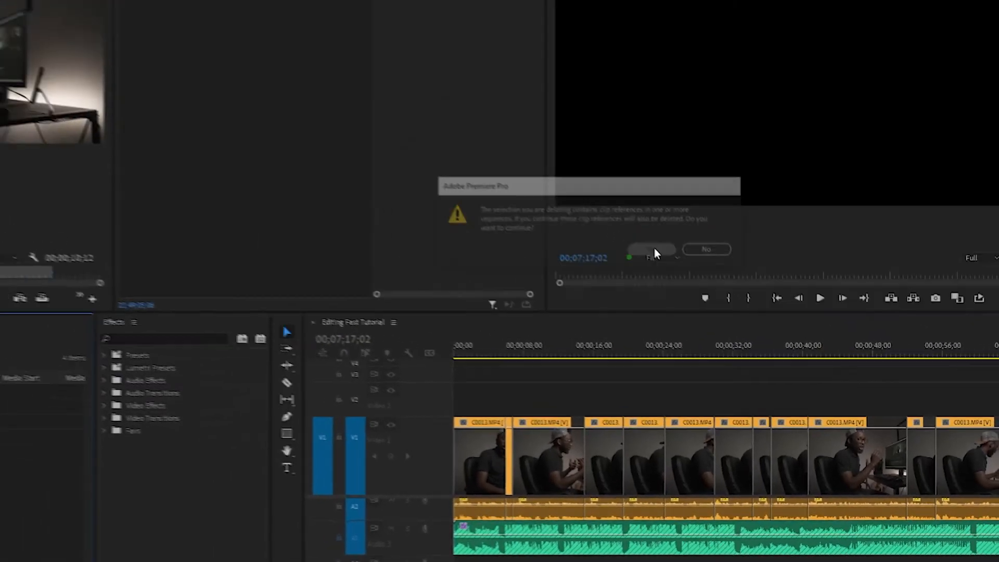
{"action": "left_click", "coordinate": [583, 186]}
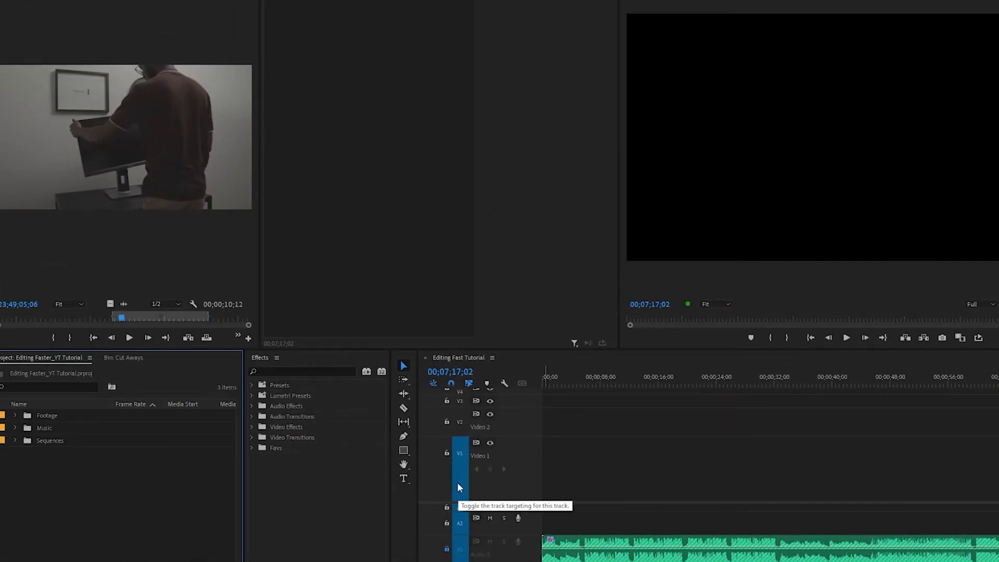
{"action": "key", "text": "ctrl+z"}
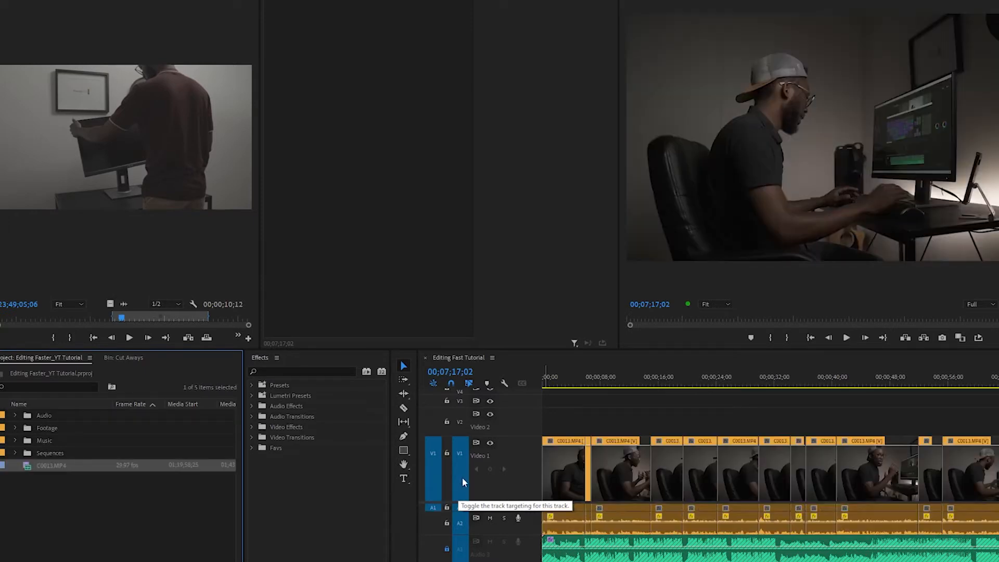
Select all C0013.MP4 clips forward from the start of the sequence, delete them, and undo the deletion.
{"action": "key", "text": "a"}
{"action": "left_click", "coordinate": [547, 460]}
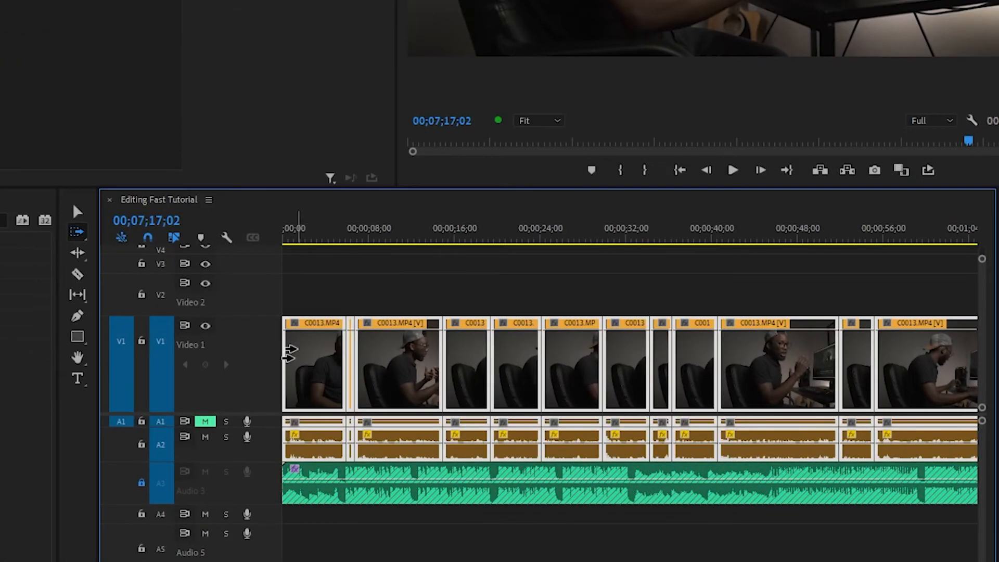
{"action": "key", "text": "Delete"}
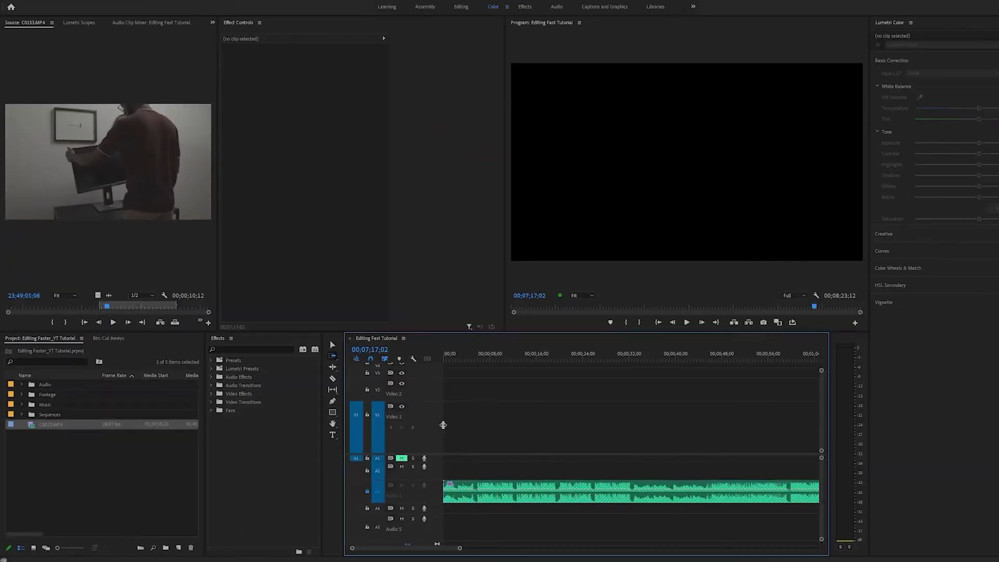
{"action": "key", "text": "ctrl+z"}
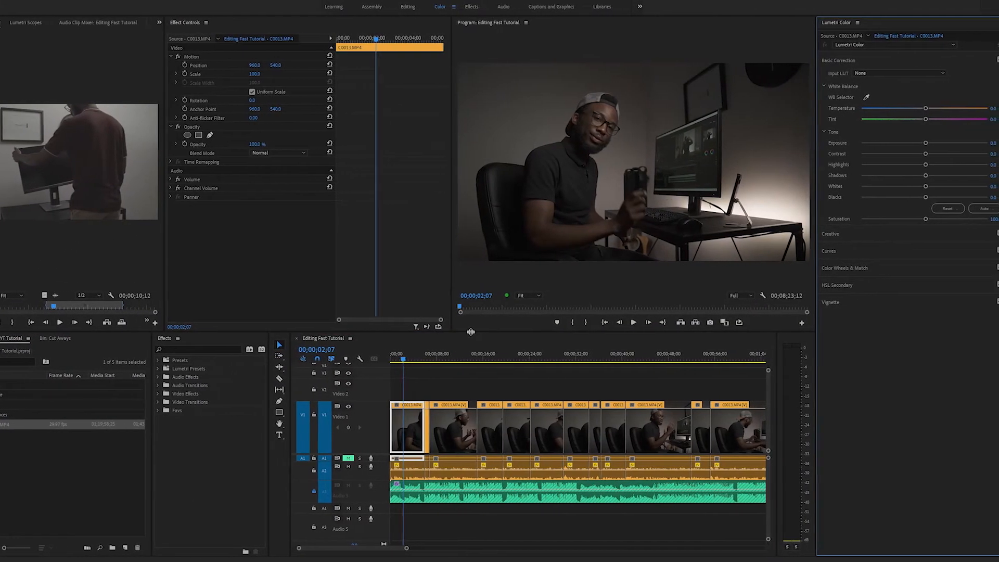
Grade the first timeline clip with exposure 2.4, contrast about 54, shadows -18.2, whites about 27 and saturation about 134.
{"action": "key", "text": "space"}
{"action": "key", "text": "space"}
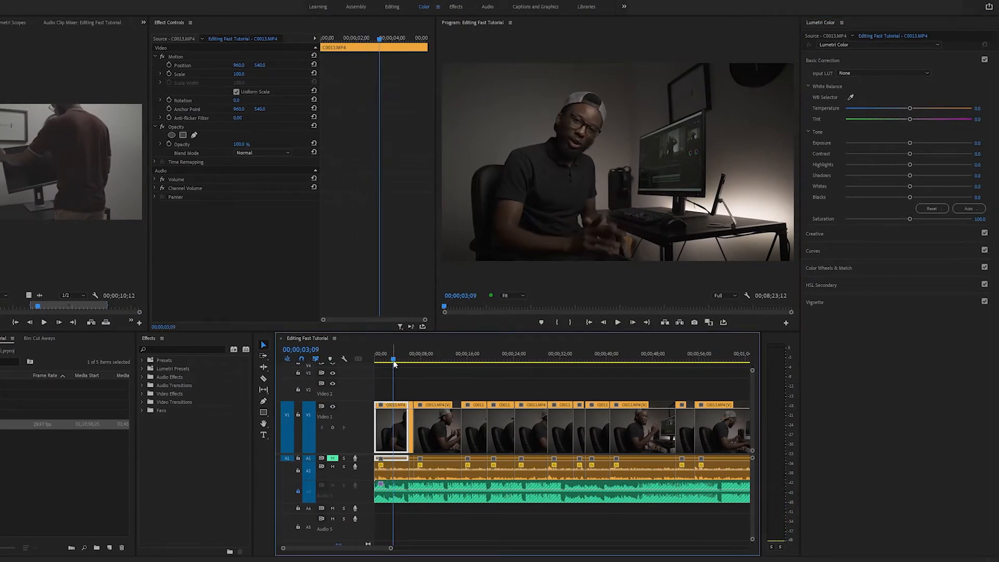
{"action": "left_click", "coordinate": [925, 143]}
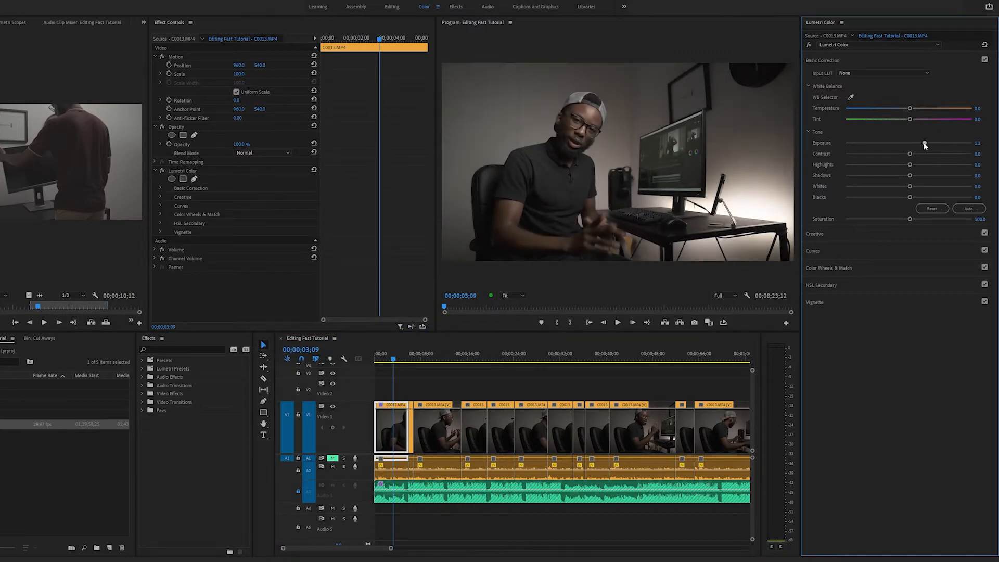
{"action": "left_click_drag", "start_coordinate": [911, 153], "coordinate": [897, 176]}
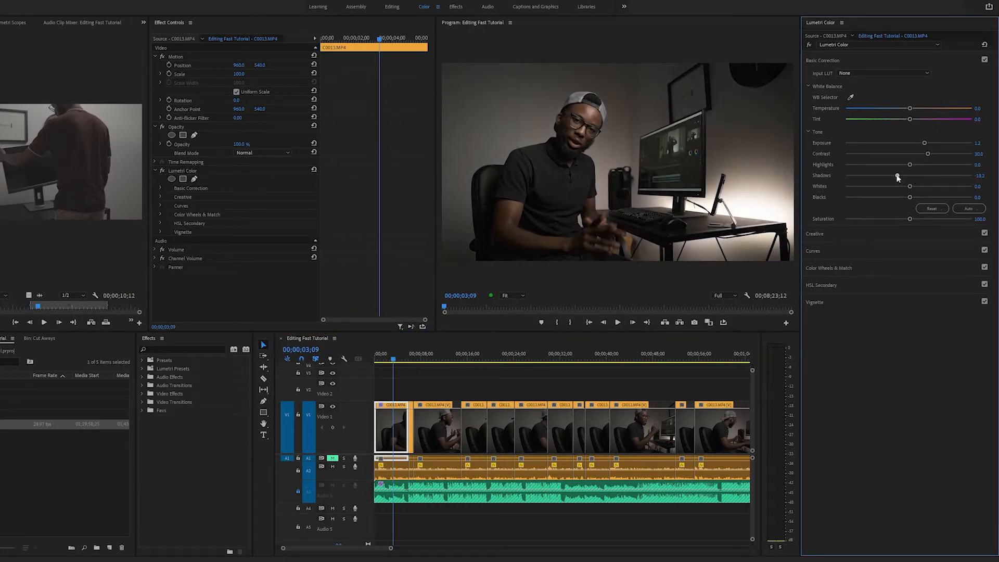
{"action": "left_click", "coordinate": [926, 186]}
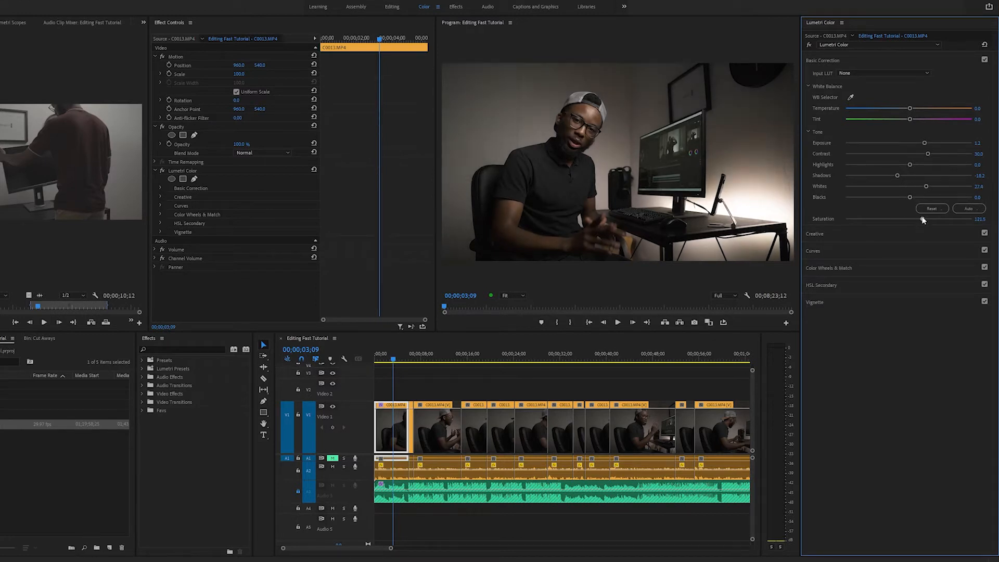
{"action": "left_click_drag", "start_coordinate": [910, 219], "coordinate": [931, 219]}
{"action": "left_click_drag", "start_coordinate": [925, 143], "coordinate": [939, 143]}
{"action": "left_click_drag", "start_coordinate": [927, 153], "coordinate": [943, 154]}
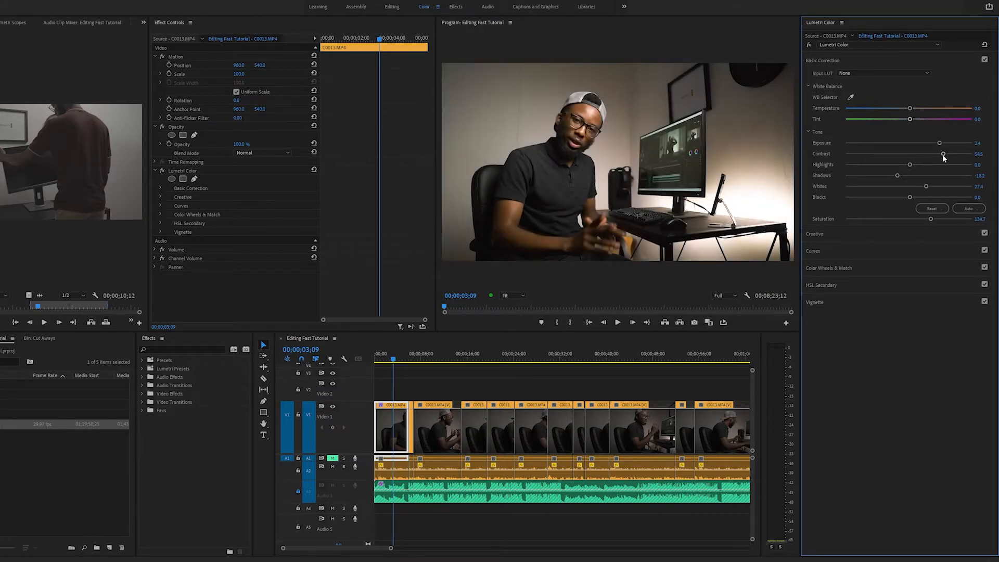
Select the first clip's Lumetri Color effect and scrub between that clip and the following ones to compare their look.
{"action": "left_click", "coordinate": [185, 171]}
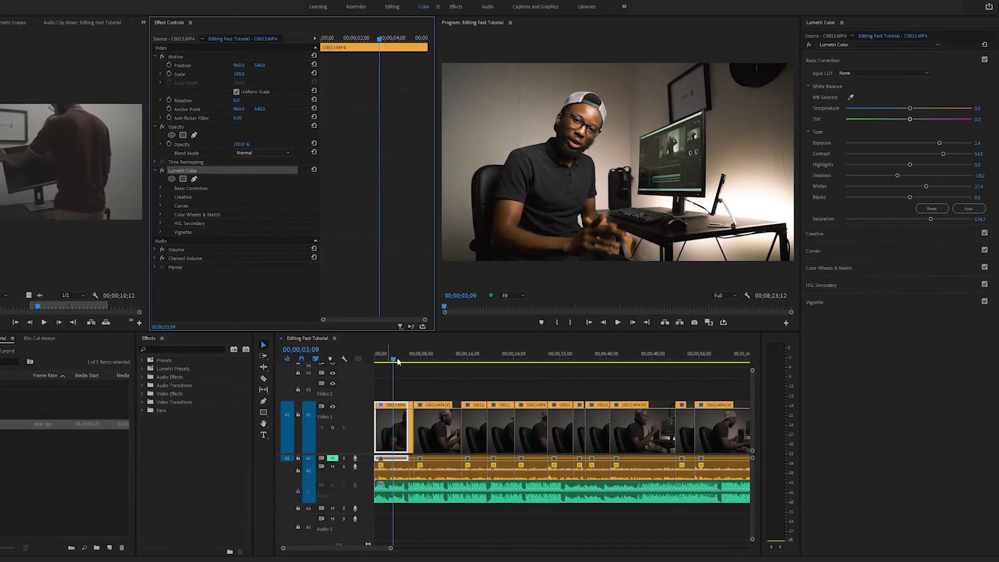
{"action": "left_click_drag", "start_coordinate": [576, 492], "coordinate": [621, 497]}
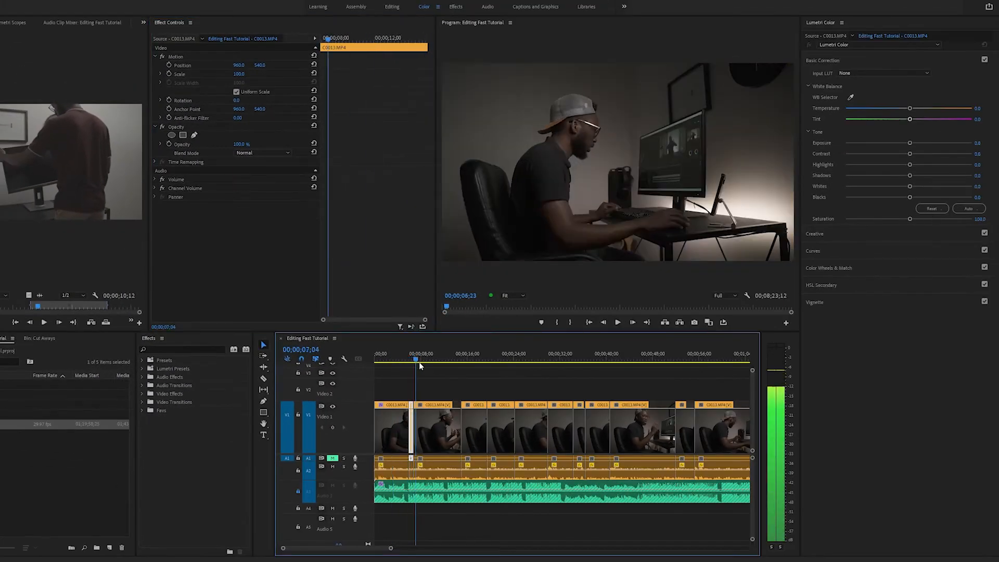
{"action": "left_click_drag", "start_coordinate": [421, 366], "coordinate": [393, 379]}
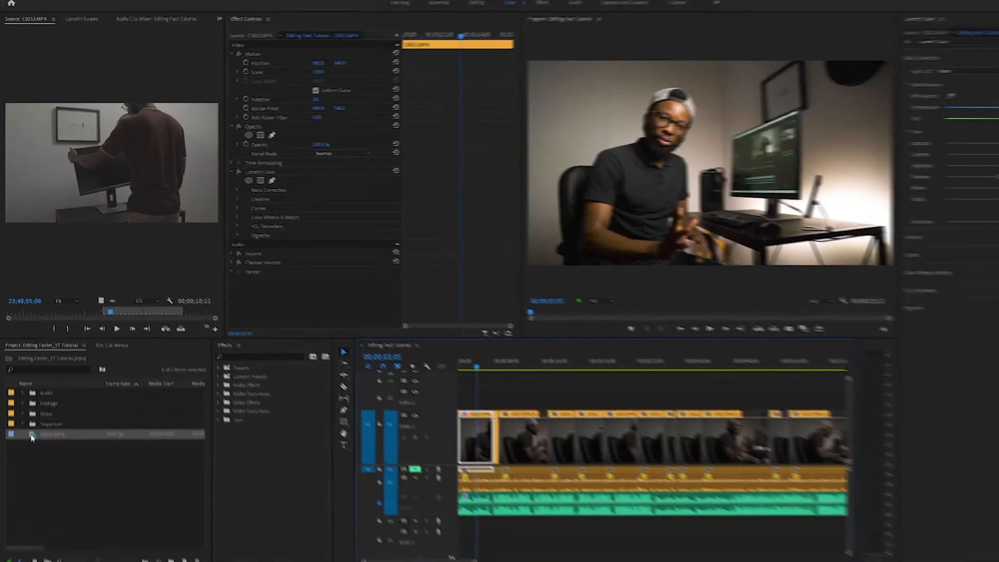
Open the C0013.MP4 source clip from the project in the Source monitor and scrub through it.
{"action": "double_click", "coordinate": [17, 425]}
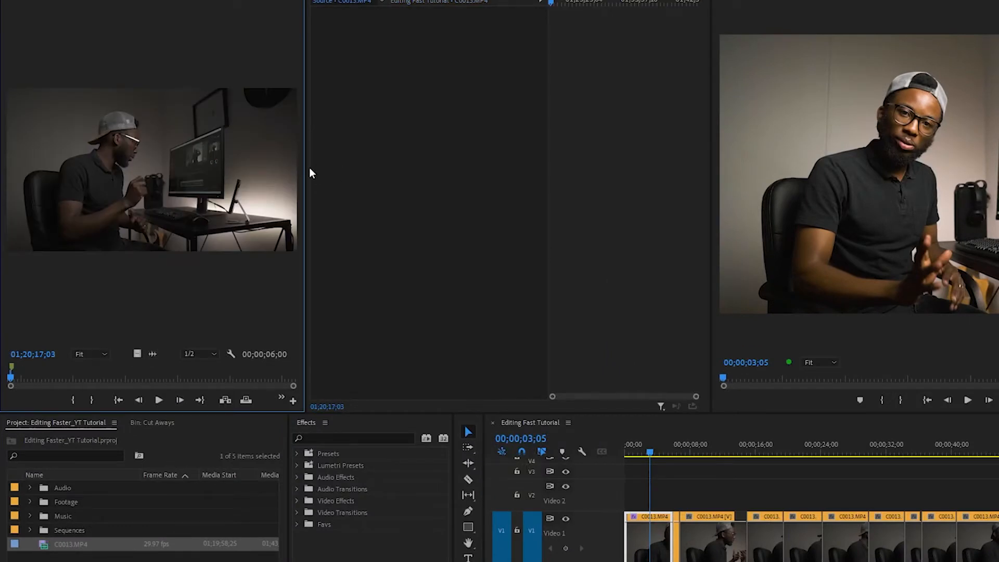
{"action": "left_click_drag", "start_coordinate": [305, 173], "coordinate": [310, 173]}
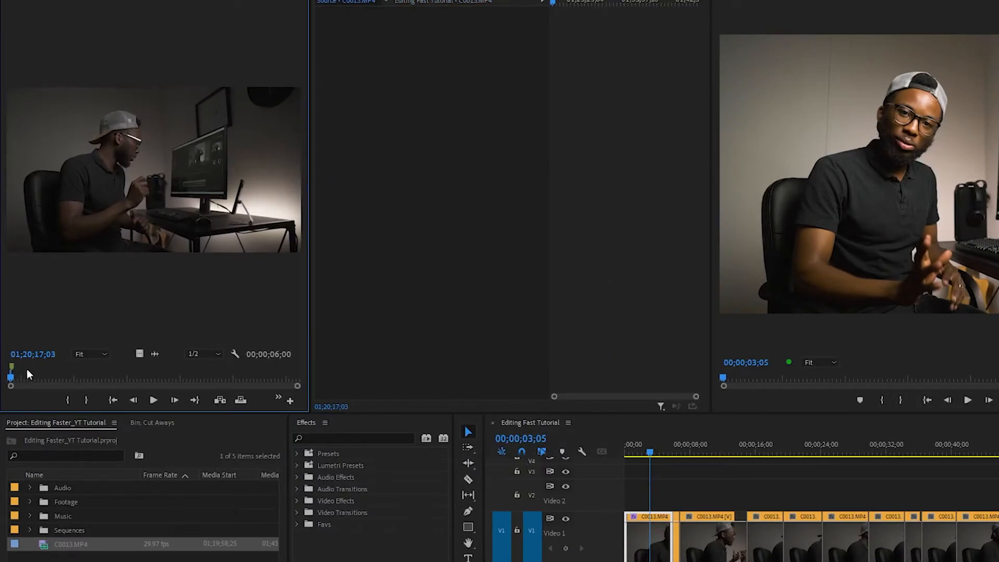
{"action": "left_click_drag", "start_coordinate": [30, 379], "coordinate": [64, 379]}
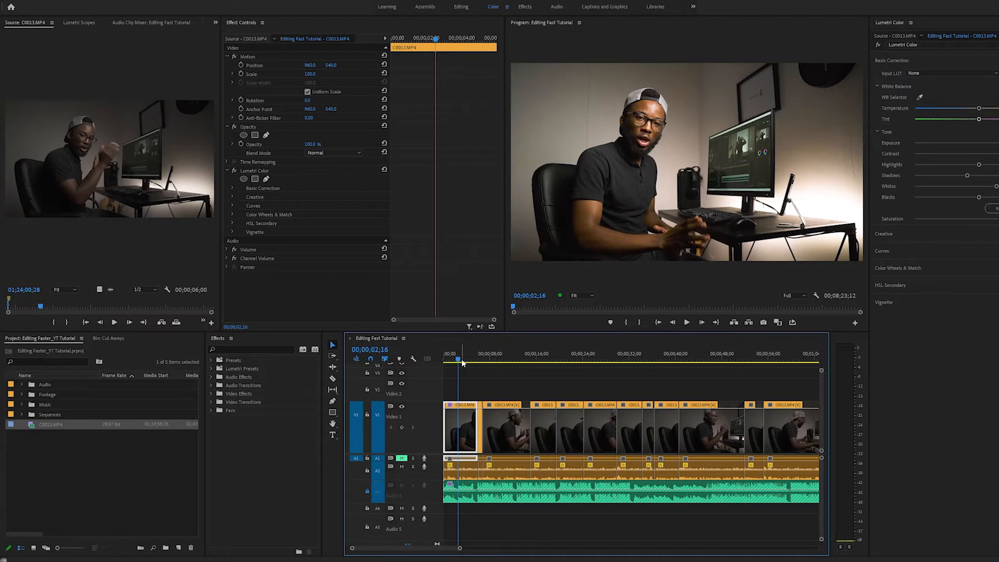
Cut the Lumetri Color effect from the first timeline clip and paste it onto the C0013.MP4 source clip.
{"action": "left_click", "coordinate": [459, 360]}
{"action": "left_click_drag", "start_coordinate": [459, 360], "coordinate": [460, 361]}
{"action": "left_click", "coordinate": [466, 361]}
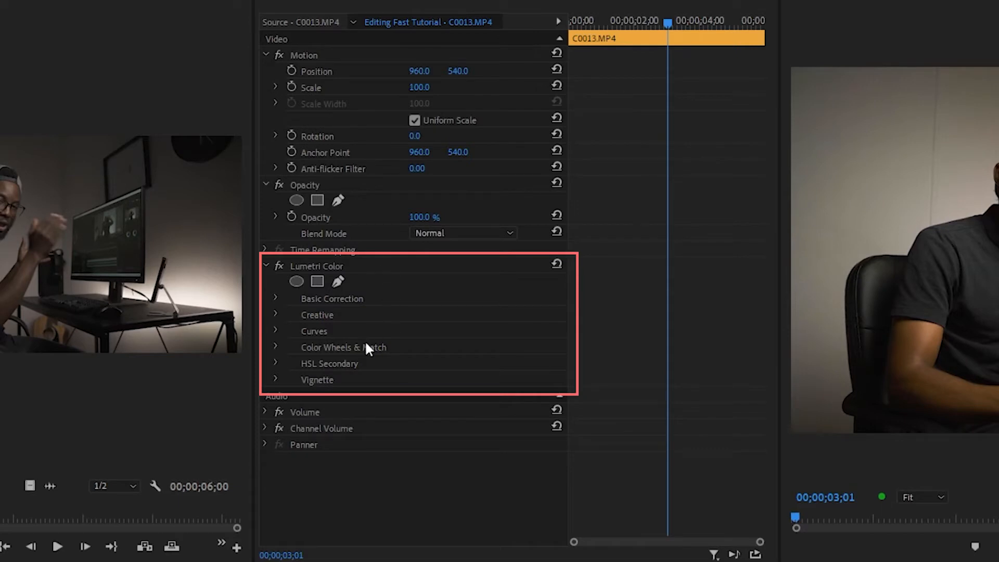
{"action": "left_click", "coordinate": [345, 267]}
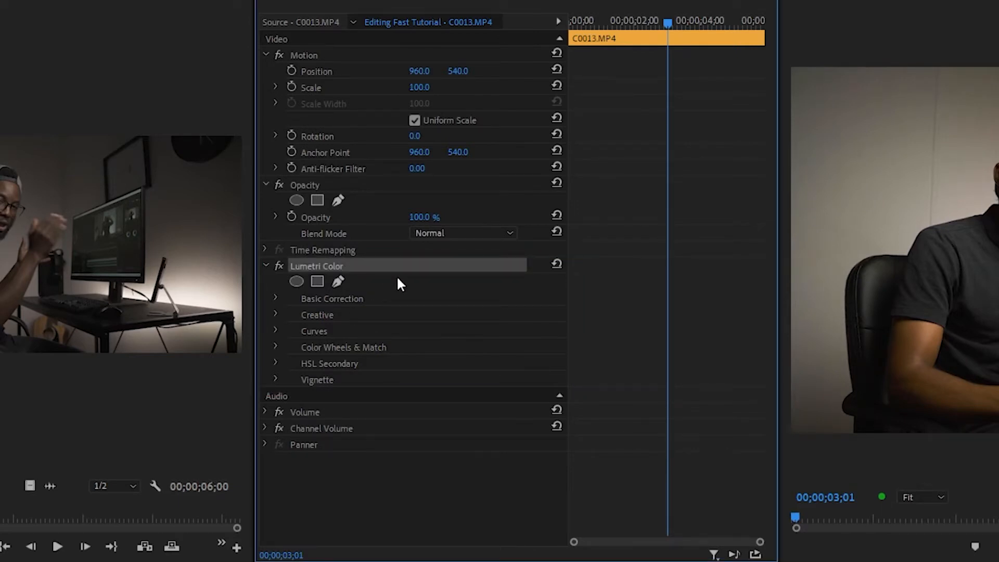
{"action": "key", "text": "ctrl+x"}
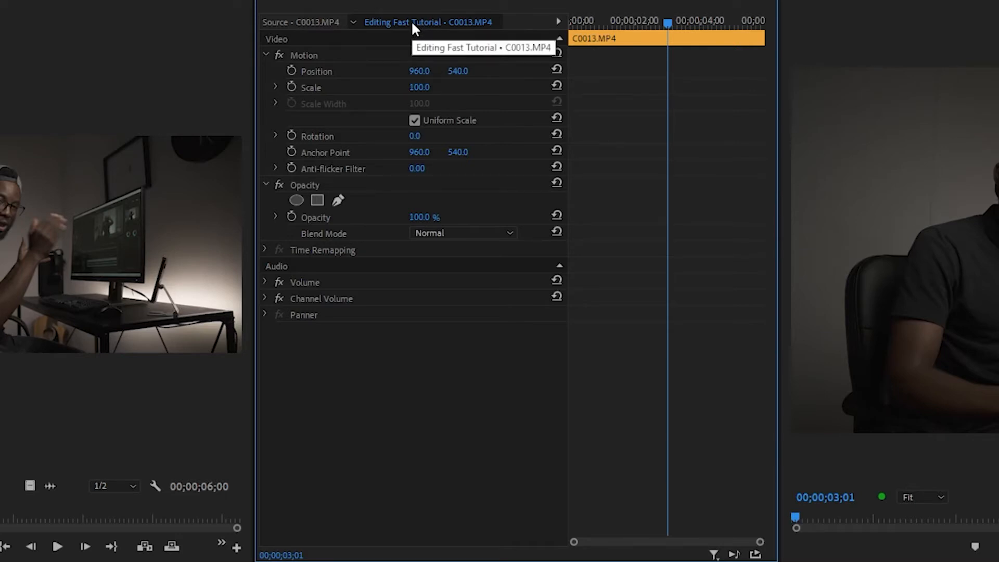
{"action": "left_click", "coordinate": [304, 23]}
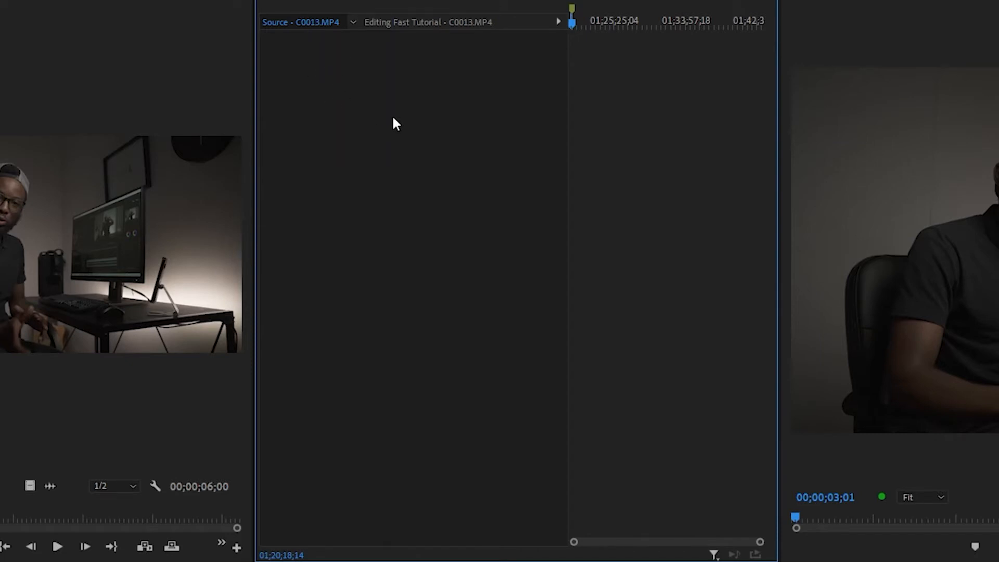
{"action": "key", "text": "ctrl+v"}
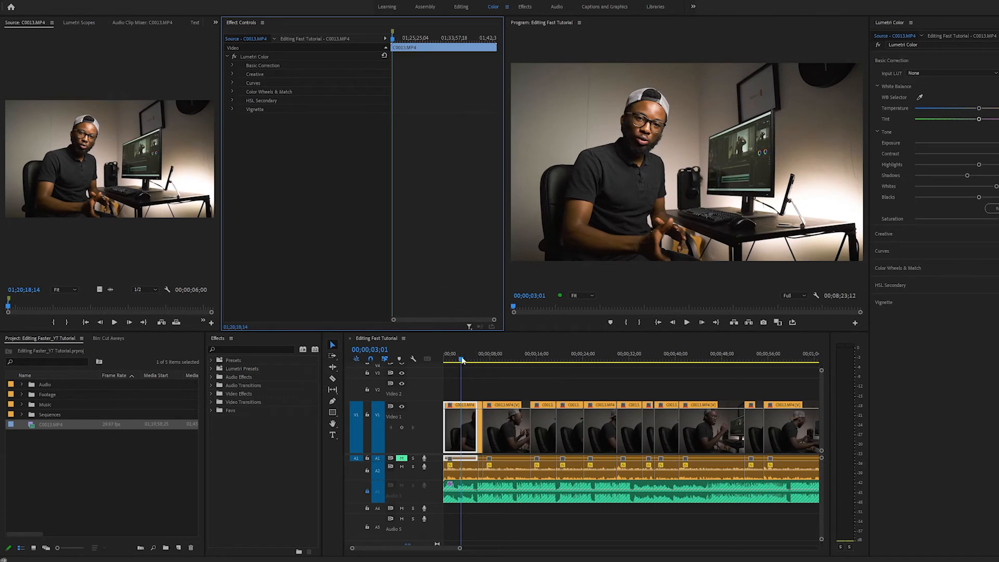
Scrub across the timeline clips to check the grade applied through the source clip.
{"action": "left_click_drag", "start_coordinate": [463, 359], "coordinate": [607, 364]}
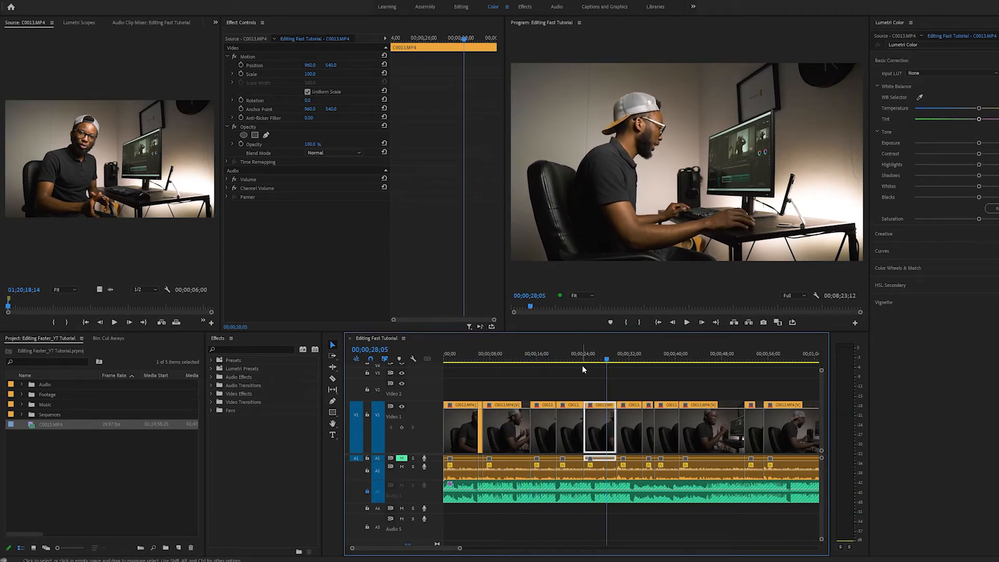
{"action": "left_click", "coordinate": [543, 358]}
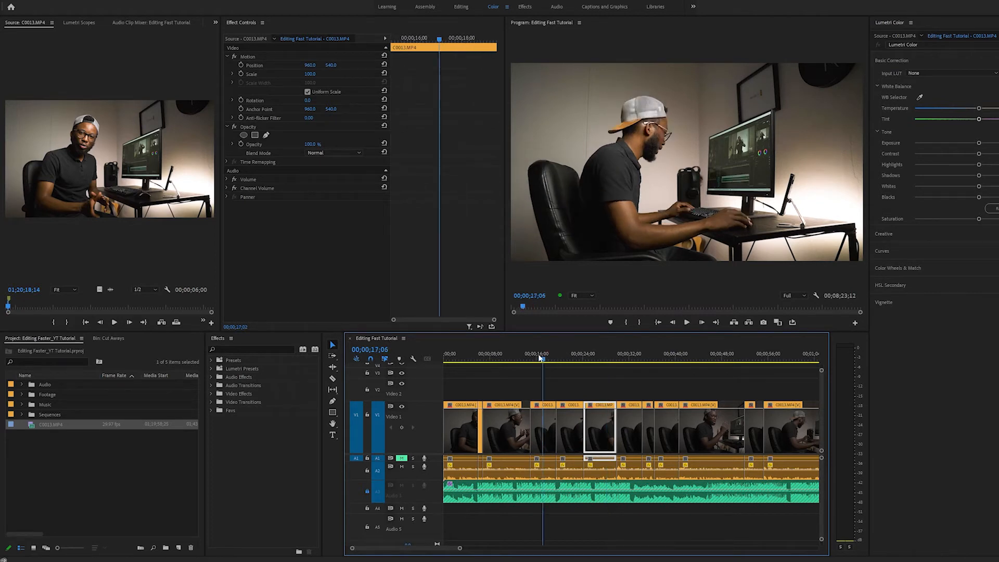
{"action": "left_click_drag", "start_coordinate": [541, 358], "coordinate": [611, 357]}
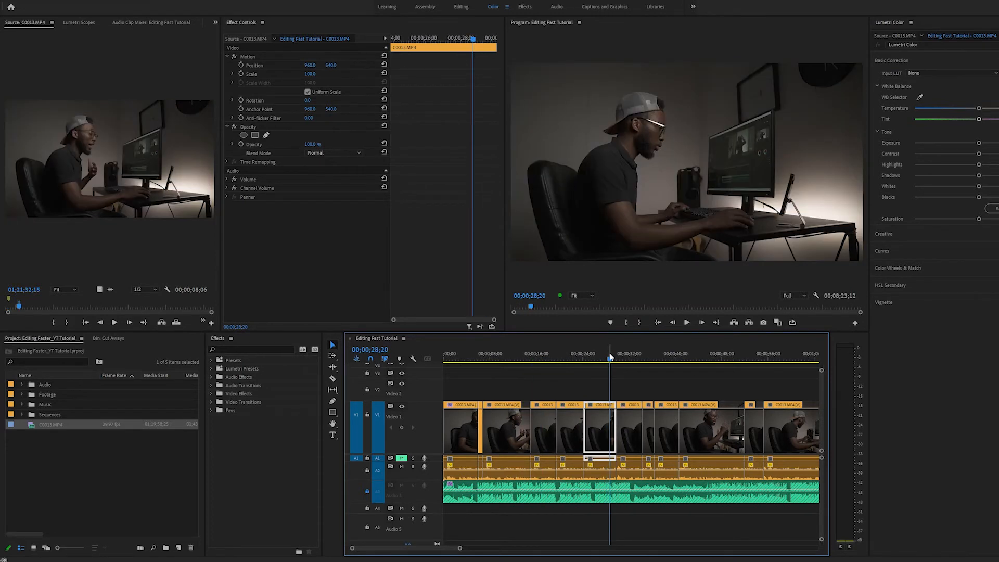
Grade the C0013.MP4 source clip with exposure 2.1, contrast 30.7, highlights 17.5, shadows -28.1, whites about 42 and saturation 133.3, and scrub the sequence to check.
{"action": "left_click", "coordinate": [462, 358]}
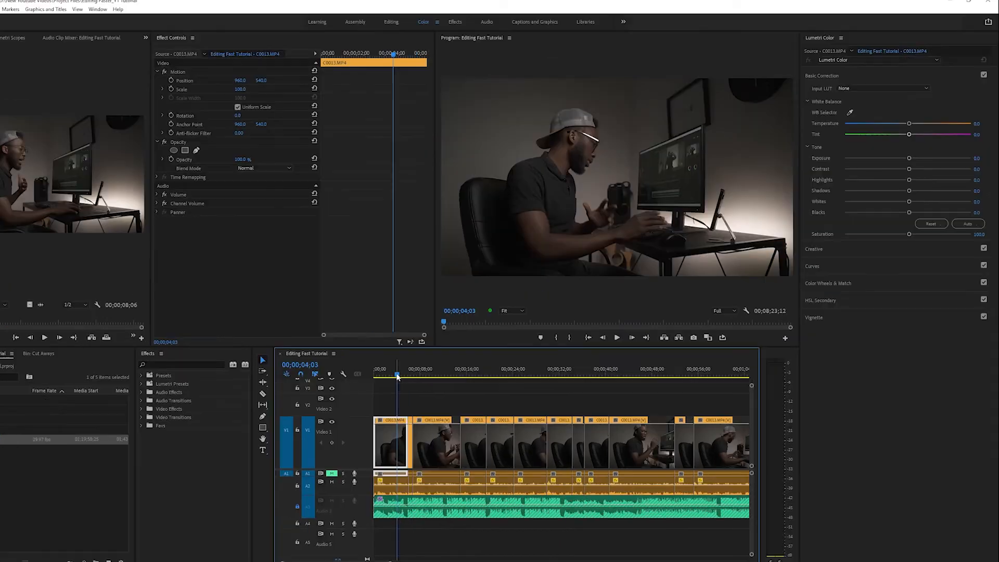
{"action": "left_click_drag", "start_coordinate": [393, 375], "coordinate": [391, 375]}
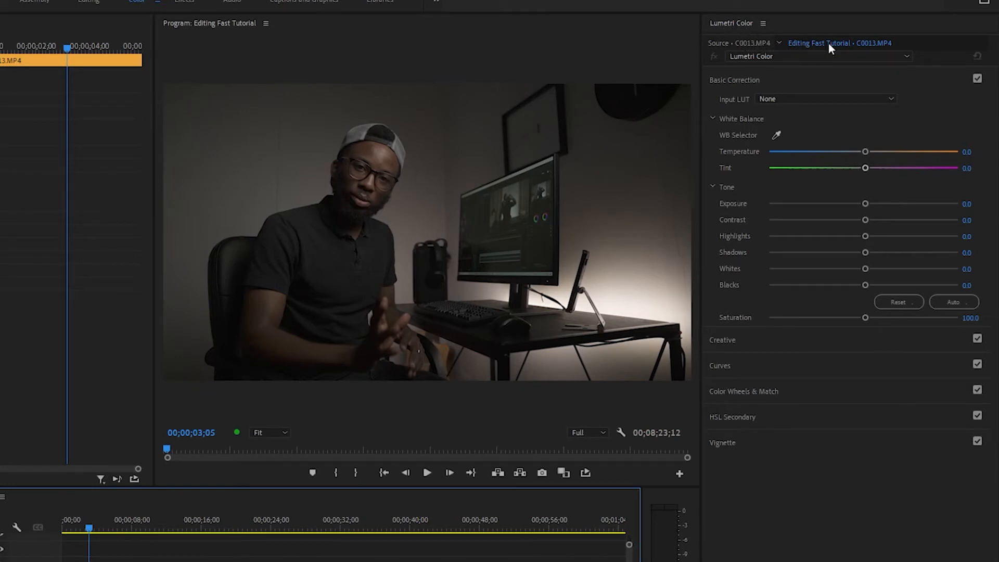
{"action": "left_click", "coordinate": [734, 43]}
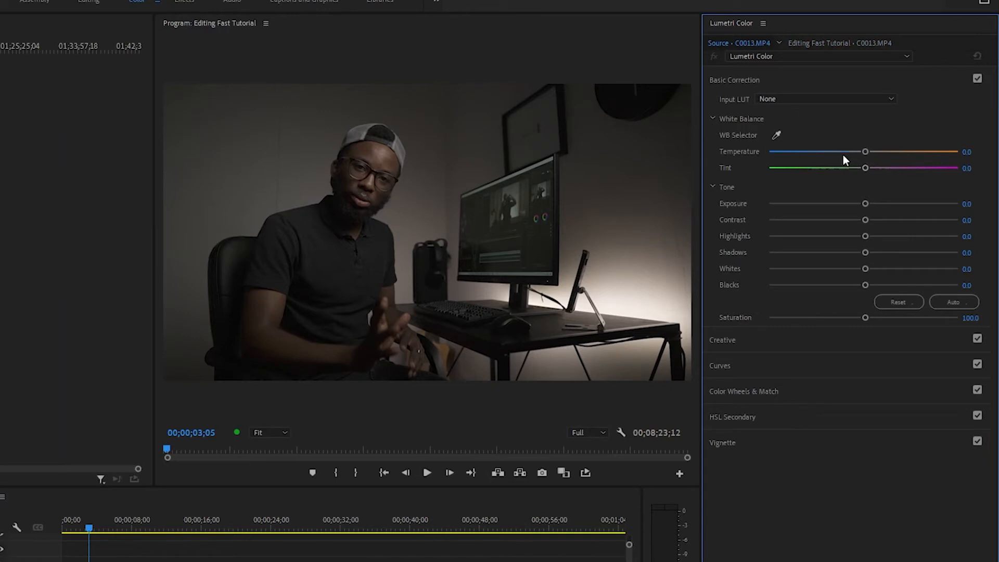
{"action": "left_click_drag", "start_coordinate": [869, 203], "coordinate": [835, 252]}
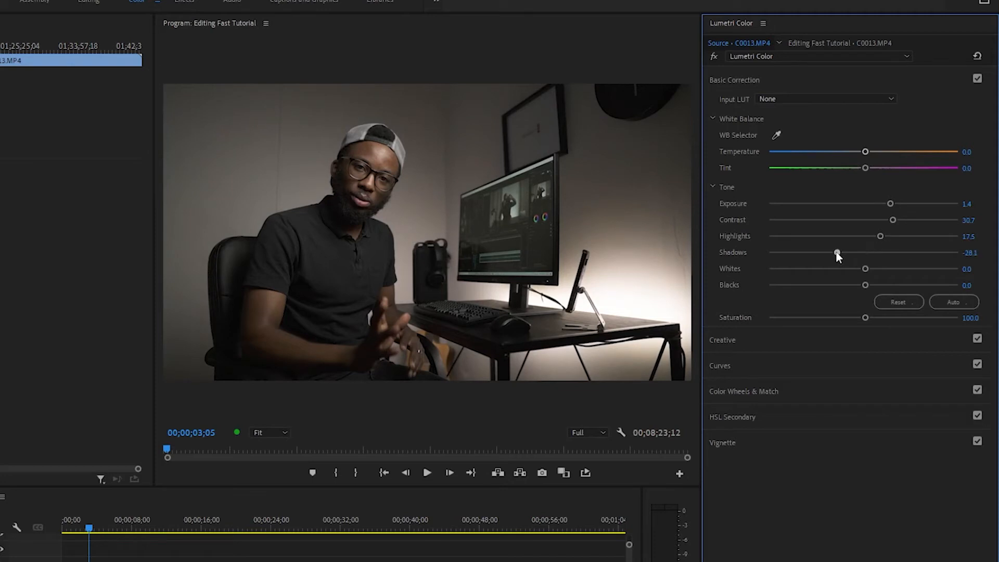
{"action": "left_click_drag", "start_coordinate": [875, 316], "coordinate": [894, 317]}
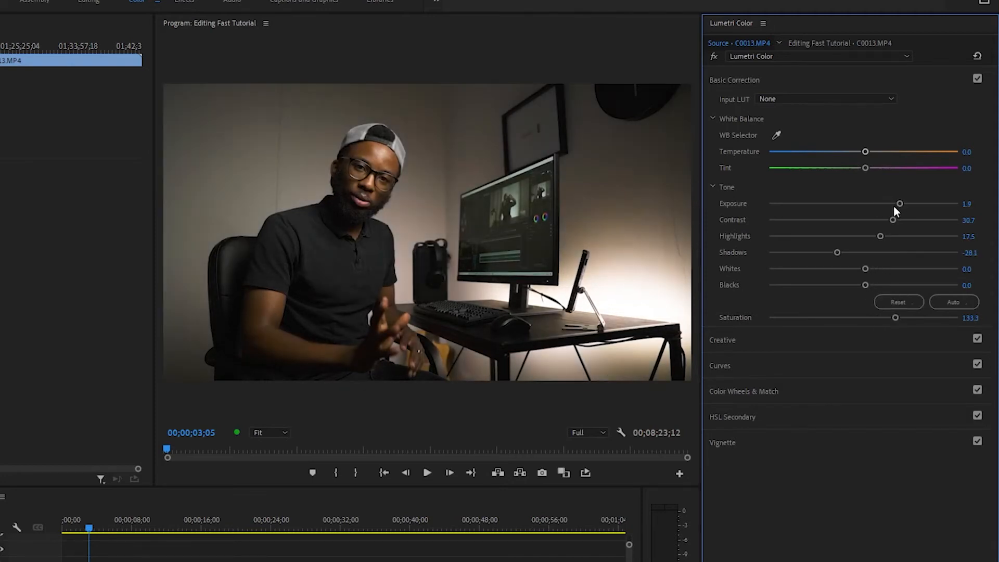
{"action": "left_click_drag", "start_coordinate": [885, 269], "coordinate": [905, 269]}
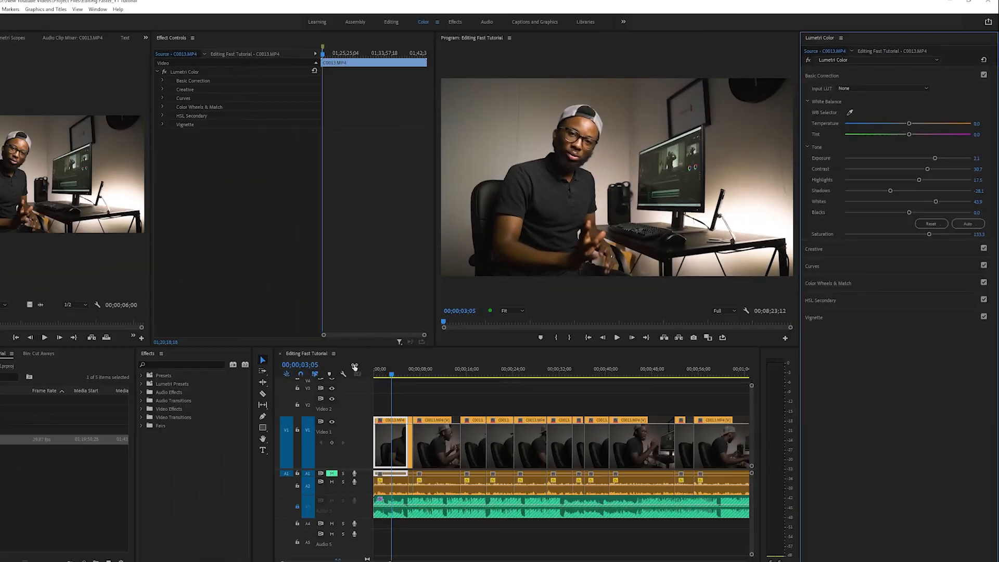
{"action": "left_click_drag", "start_coordinate": [396, 375], "coordinate": [532, 394]}
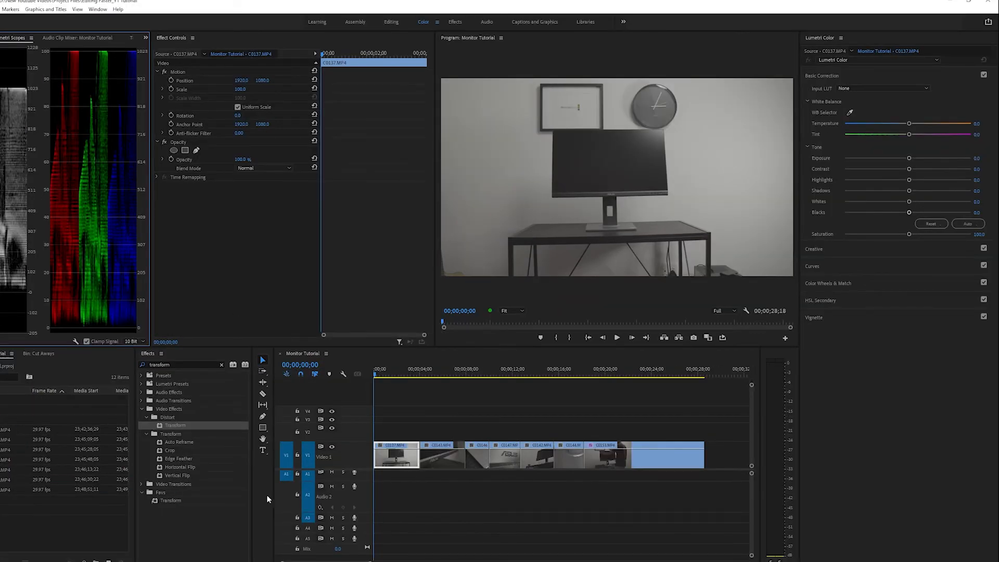
Grade the first timeline clip, C0137.MP4, with temperature -2.9, a slight magenta tint, exposure 0.9, contrast 58.4, shadows about -76, whites 29.4 and saturation 134.
{"action": "left_click_drag", "start_coordinate": [386, 376], "coordinate": [394, 376]}
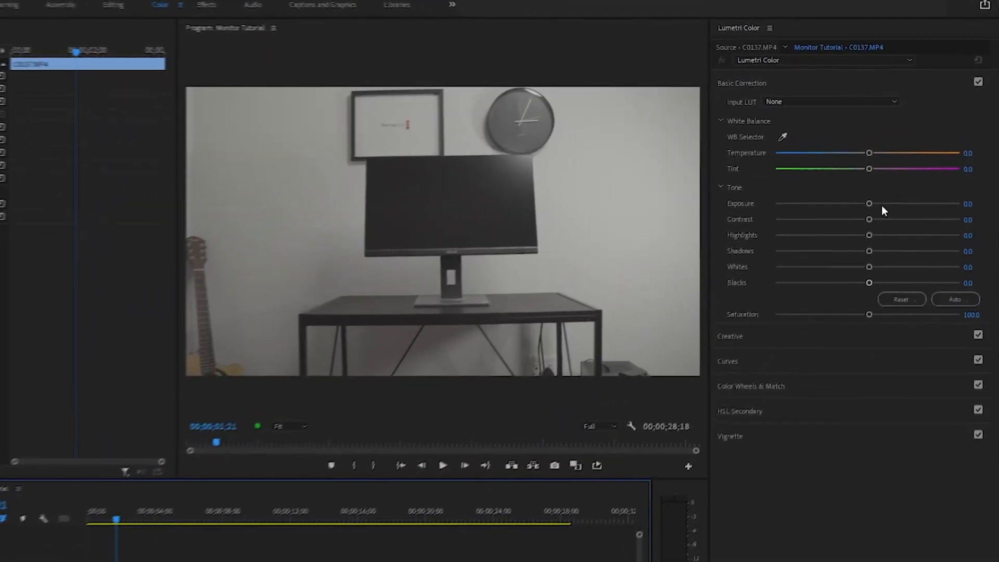
{"action": "left_click_drag", "start_coordinate": [909, 158], "coordinate": [924, 158]}
{"action": "left_click_drag", "start_coordinate": [888, 207], "coordinate": [883, 224]}
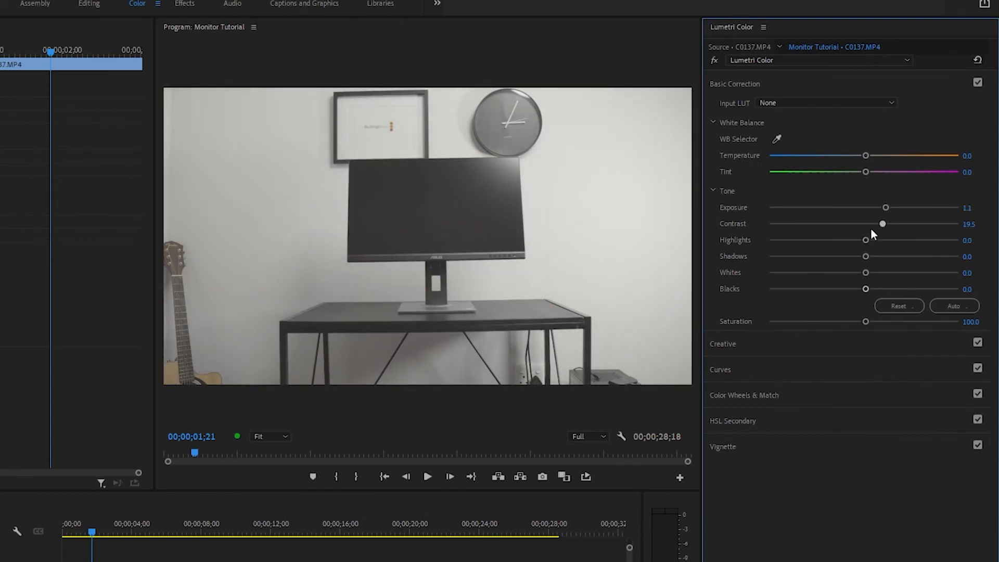
{"action": "left_click_drag", "start_coordinate": [868, 257], "coordinate": [892, 273]}
{"action": "left_click_drag", "start_coordinate": [833, 257], "coordinate": [812, 256]}
{"action": "left_click_drag", "start_coordinate": [881, 224], "coordinate": [909, 225]}
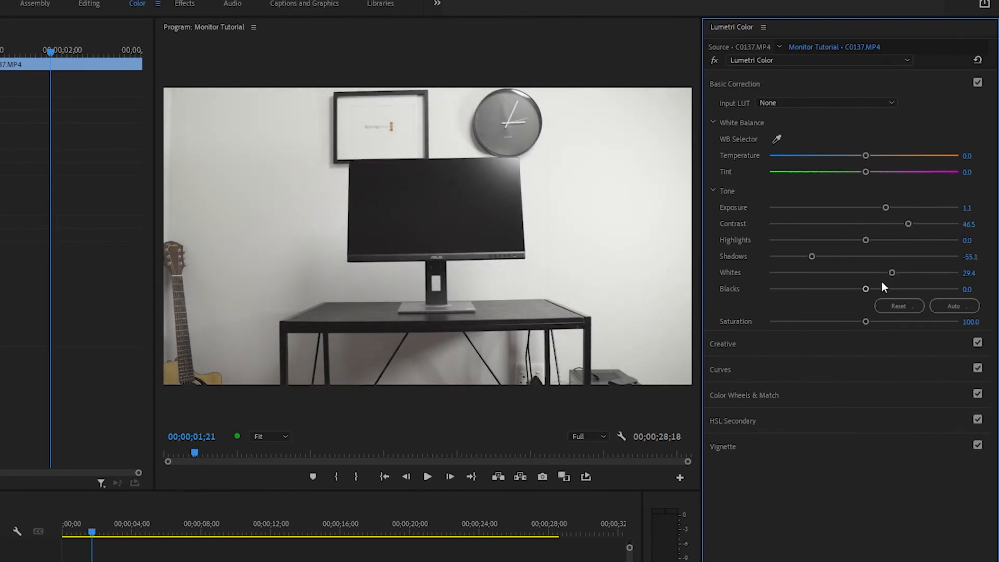
{"action": "left_click_drag", "start_coordinate": [866, 322], "coordinate": [900, 322]}
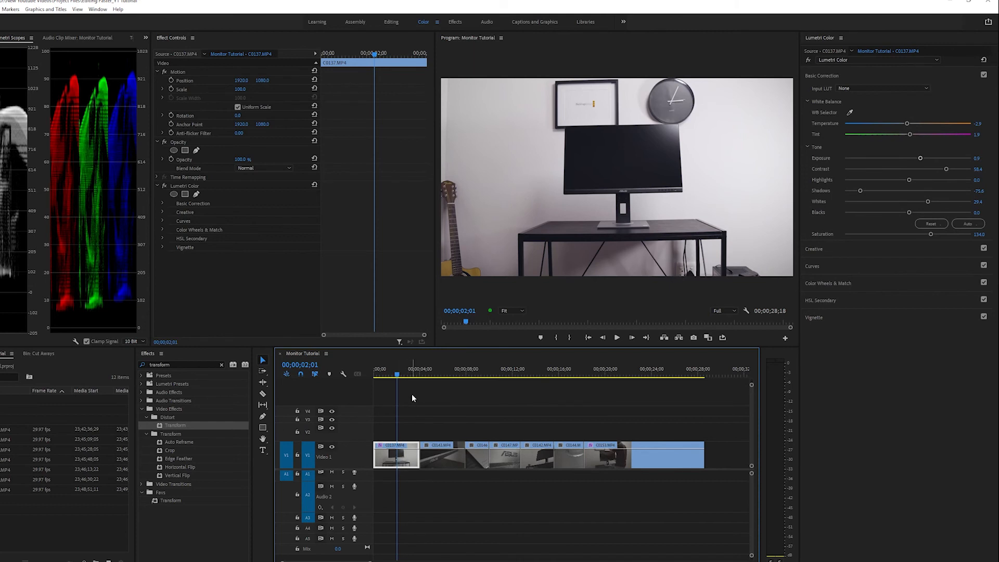
Copy the first clip's attributes, paste only Lumetri Color onto all the following timeline clips, and scrub the sequence to check the grade.
{"action": "key", "text": "ctrl+c"}
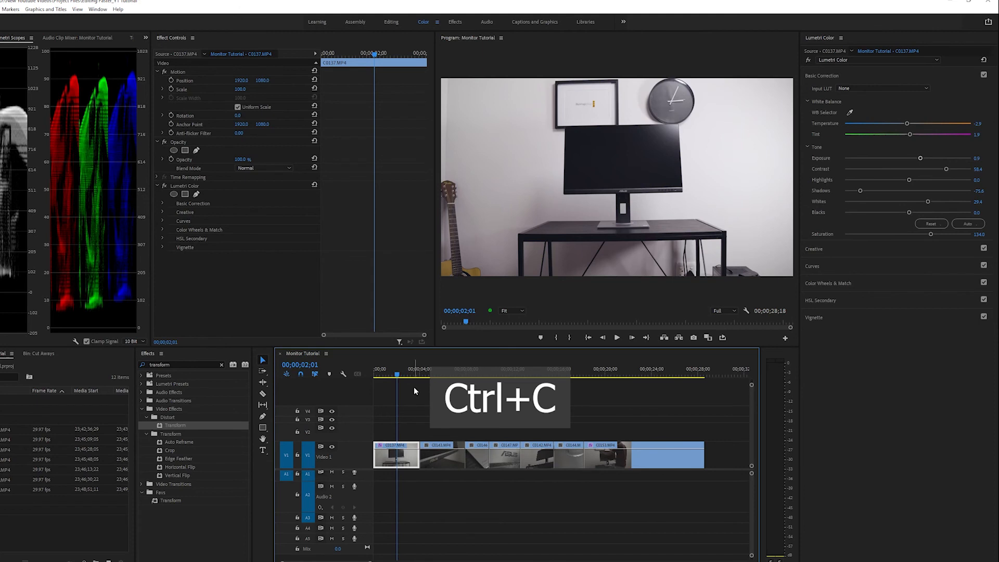
{"action": "key", "text": "a"}
{"action": "left_click", "coordinate": [414, 386]}
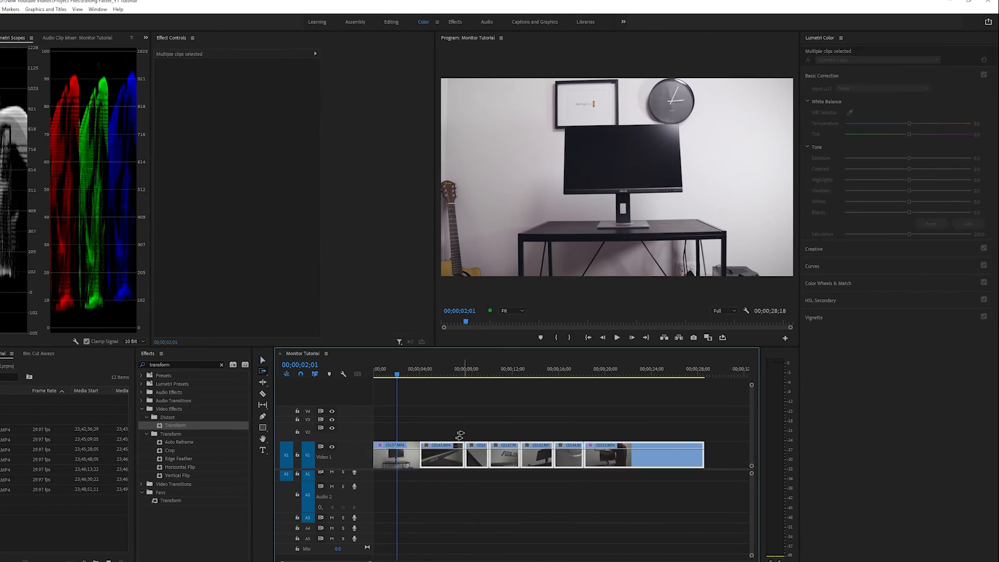
{"action": "key", "text": "ctrl+alt+v"}
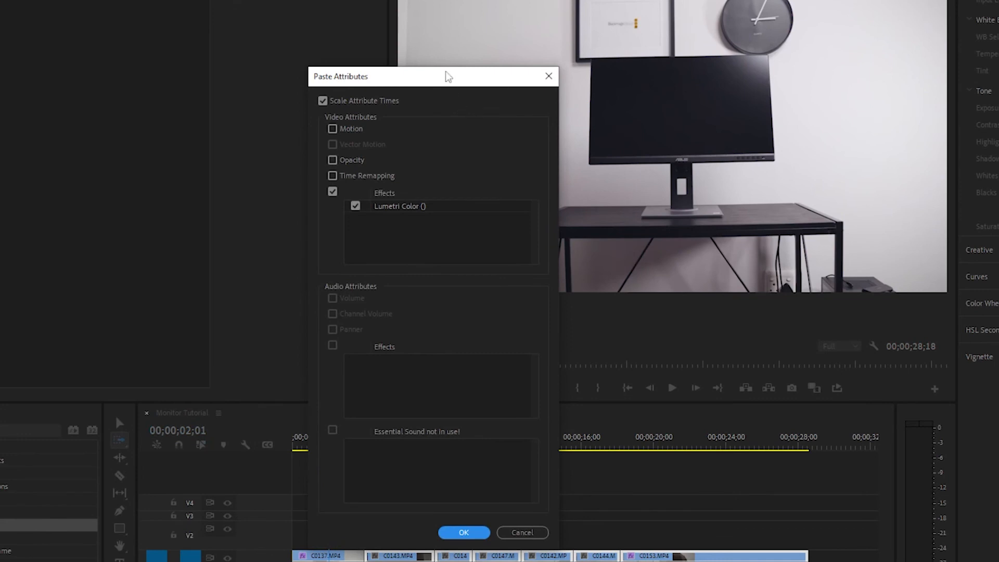
{"action": "left_click_drag", "start_coordinate": [446, 74], "coordinate": [468, 118]}
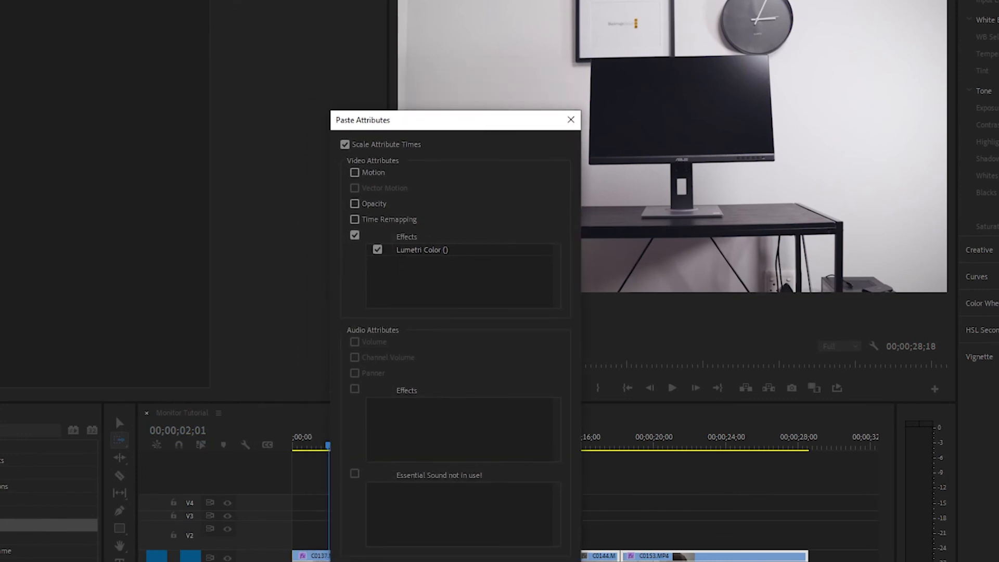
{"action": "left_click", "coordinate": [495, 487]}
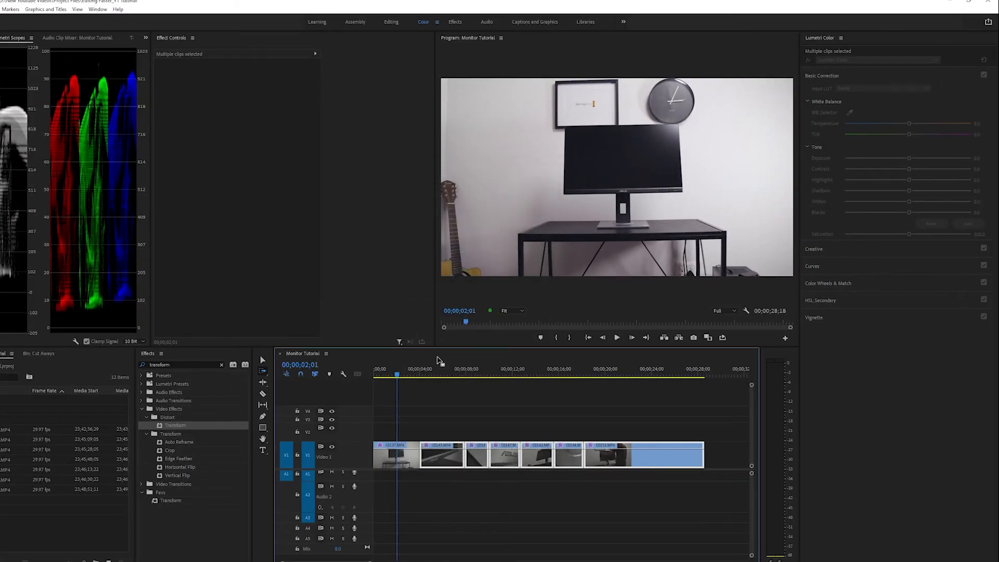
{"action": "mouse_move", "coordinate": [402, 375]}
{"action": "left_mouse_down"}
{"action": "mouse_move", "coordinate": [537, 381]}
{"action": "mouse_move", "coordinate": [446, 382]}
{"action": "mouse_move", "coordinate": [512, 386]}
{"action": "mouse_move", "coordinate": [470, 385]}
{"action": "left_mouse_up"}
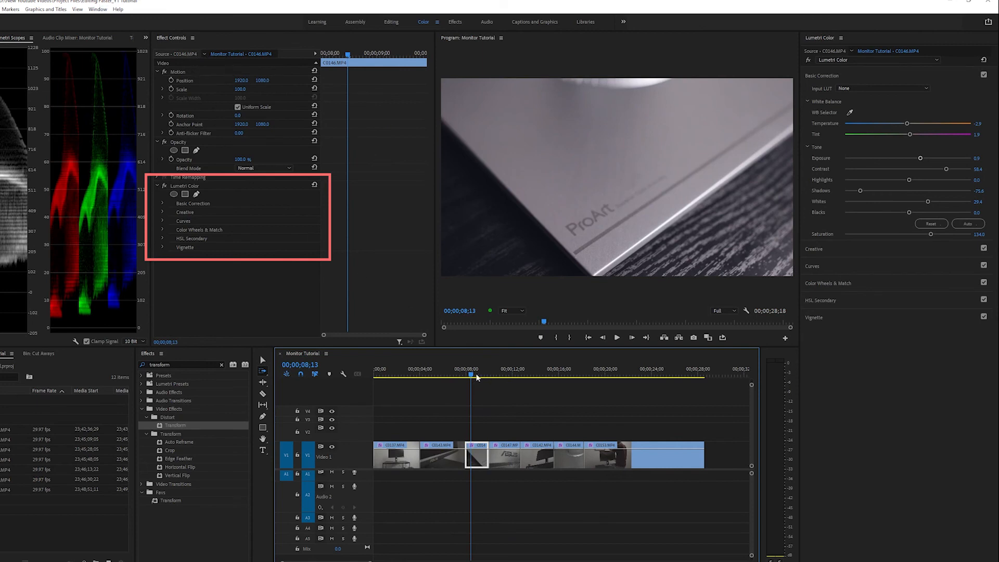
{"action": "left_click_drag", "start_coordinate": [472, 373], "coordinate": [425, 371]}
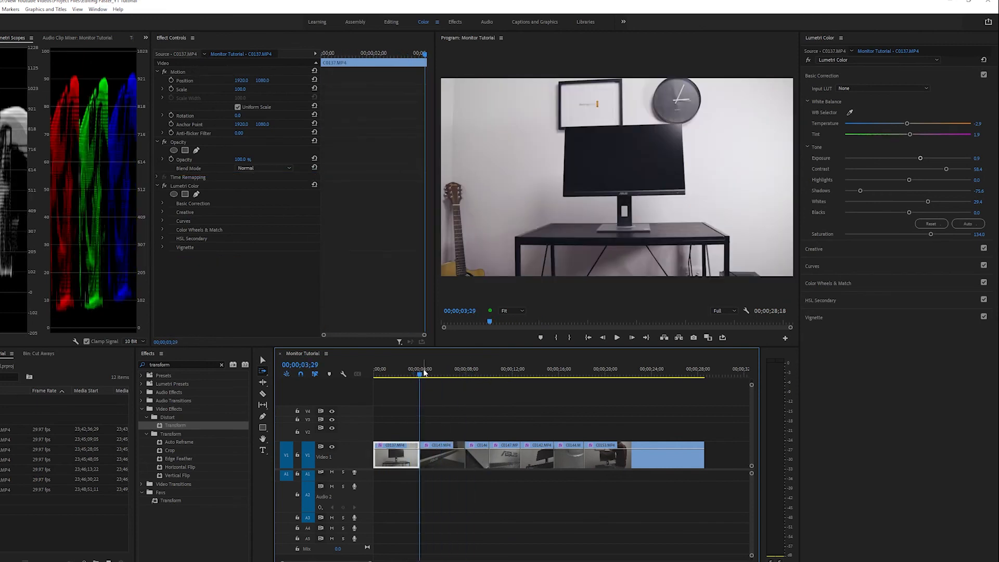